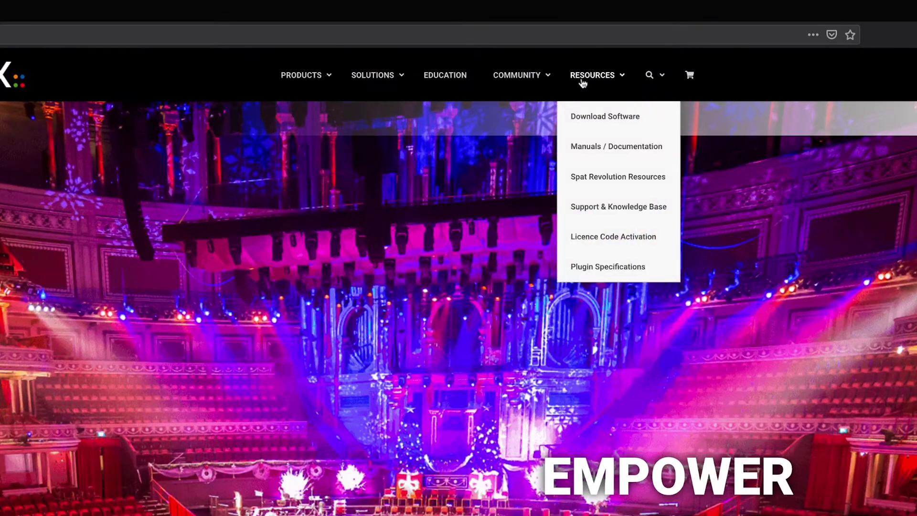
Save the macOS Flux:: Center installer (20.12.0.49890) from the Flux Download Software page.
click(593, 120)
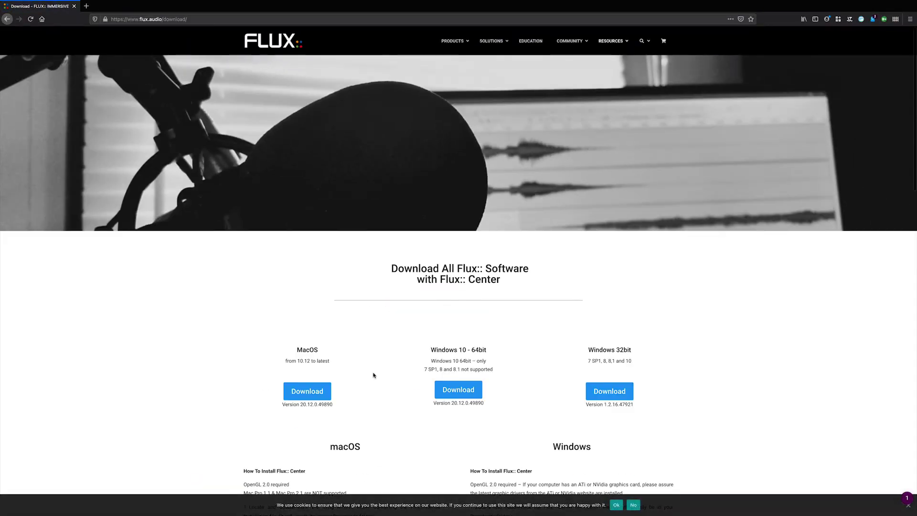
scroll(374, 374, down, 1)
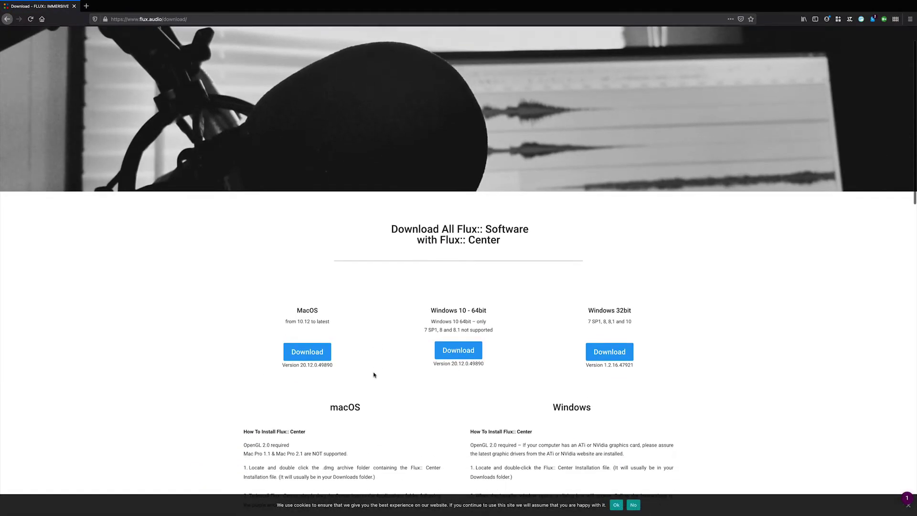
click(307, 391)
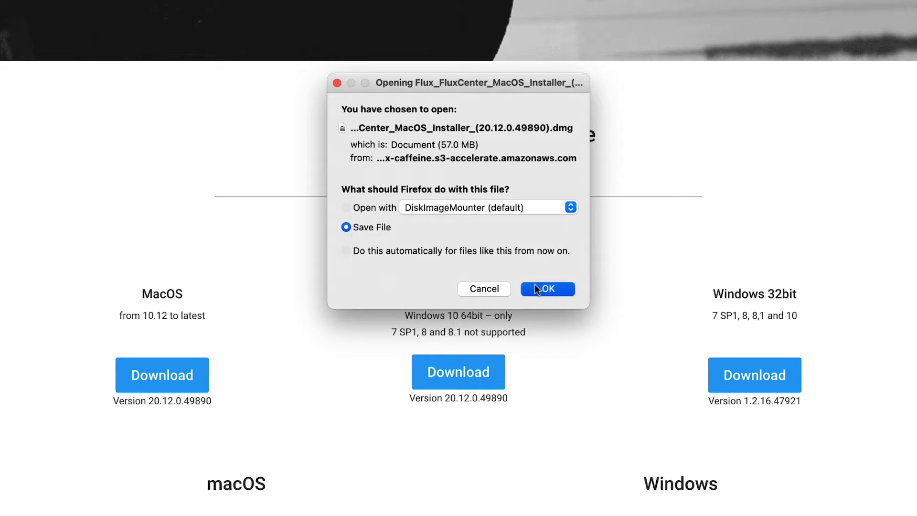
click(548, 288)
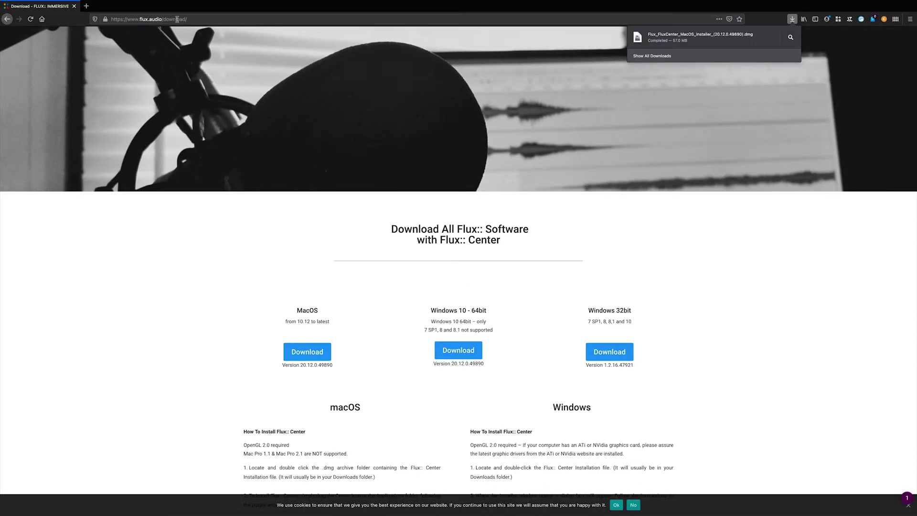
click(187, 19)
text(www.reaper.fm/)
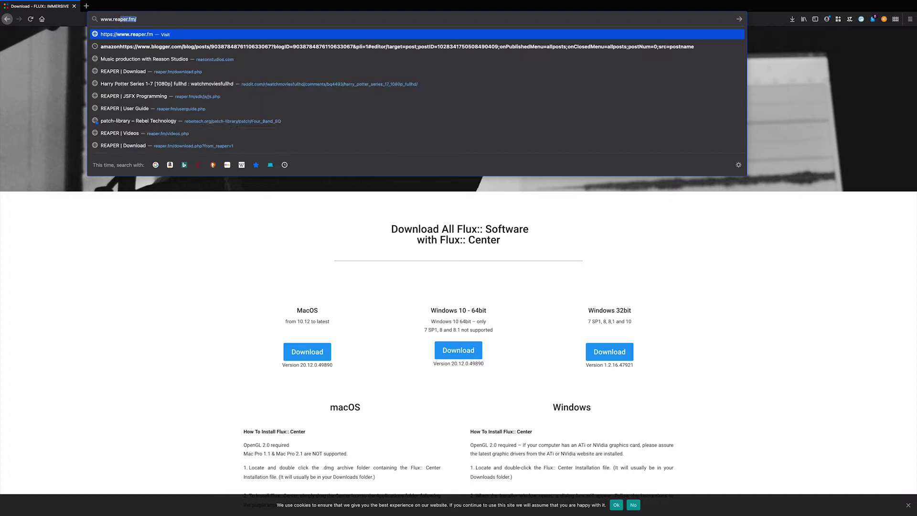
key(Return)
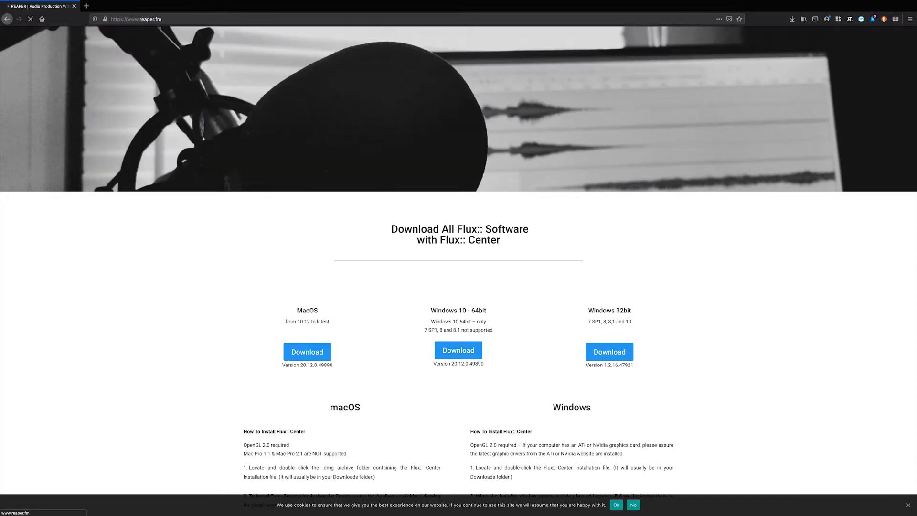
scroll(395, 315, down, 2)
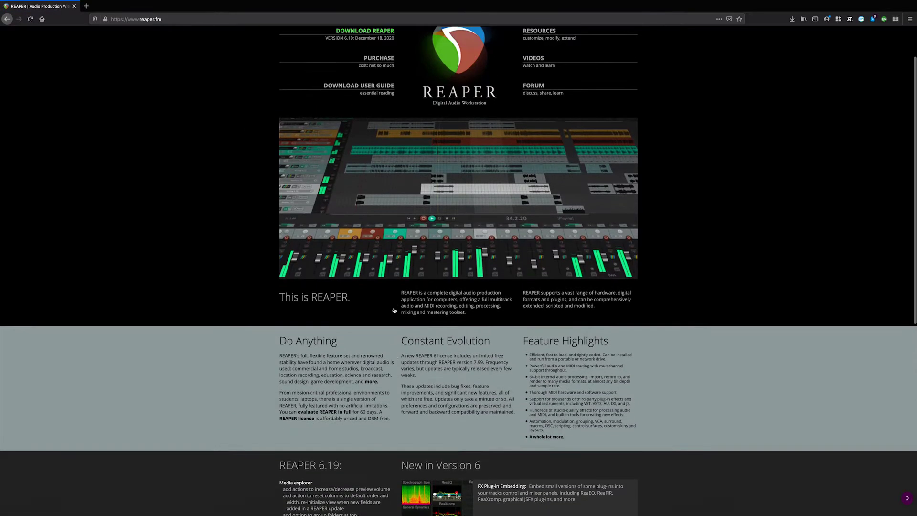
scroll(395, 315, up, 2)
click(327, 20)
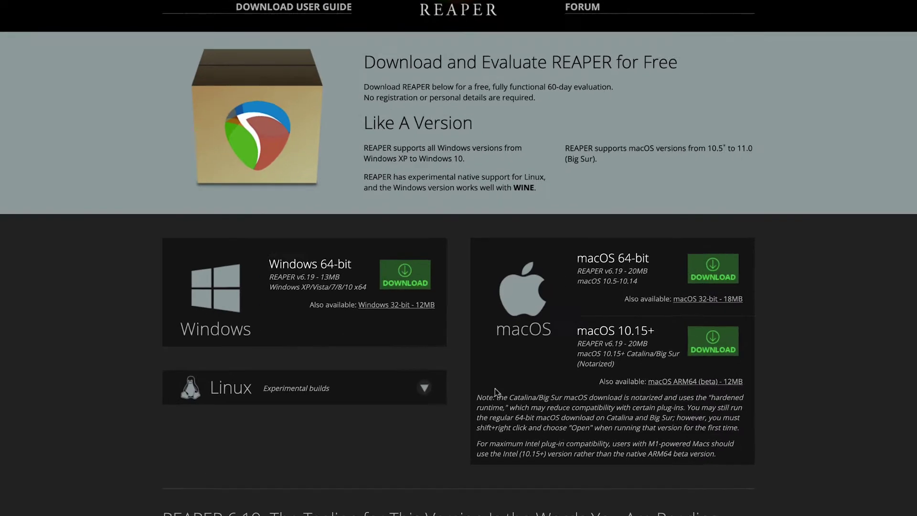
click(674, 355)
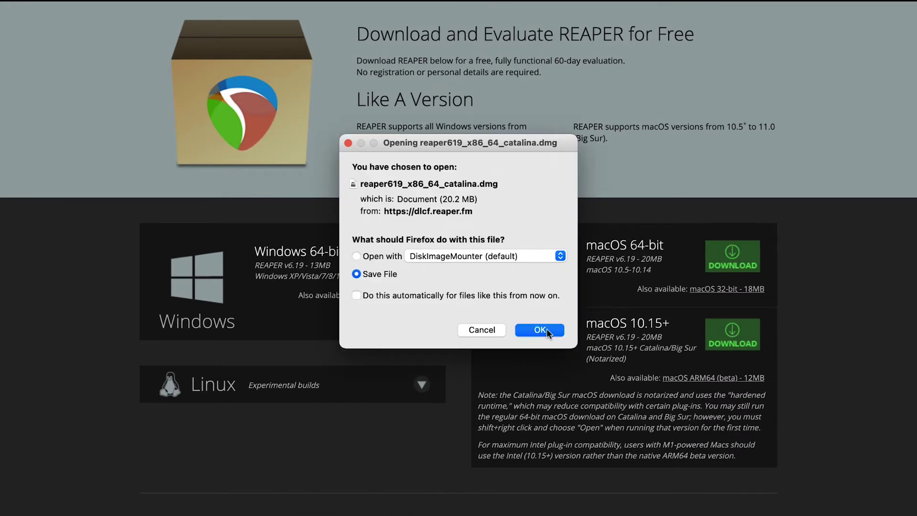
click(540, 329)
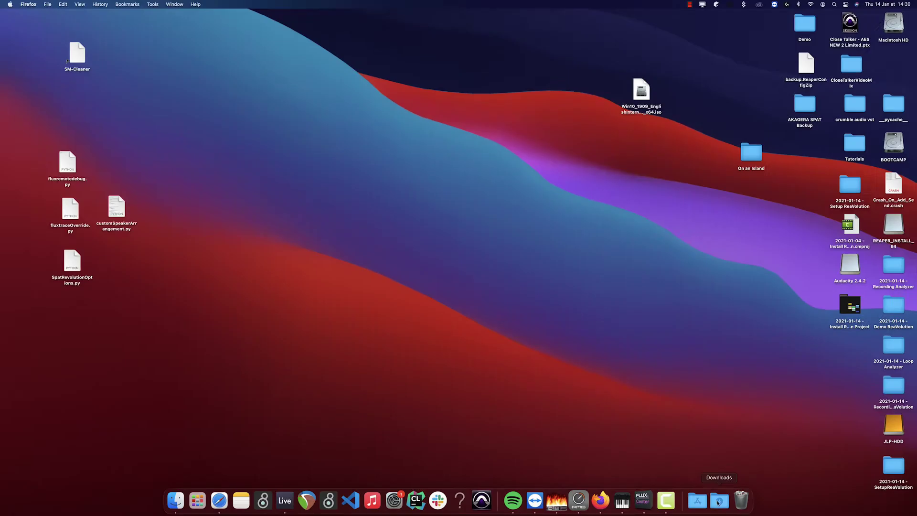
Open the Flux:: Center installer disk image from Downloads and accept its license.
click(575, 492)
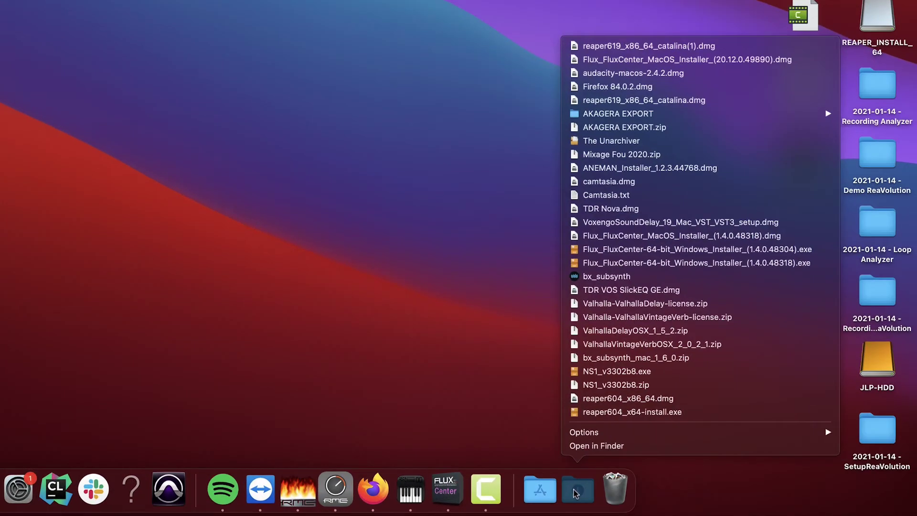
click(637, 59)
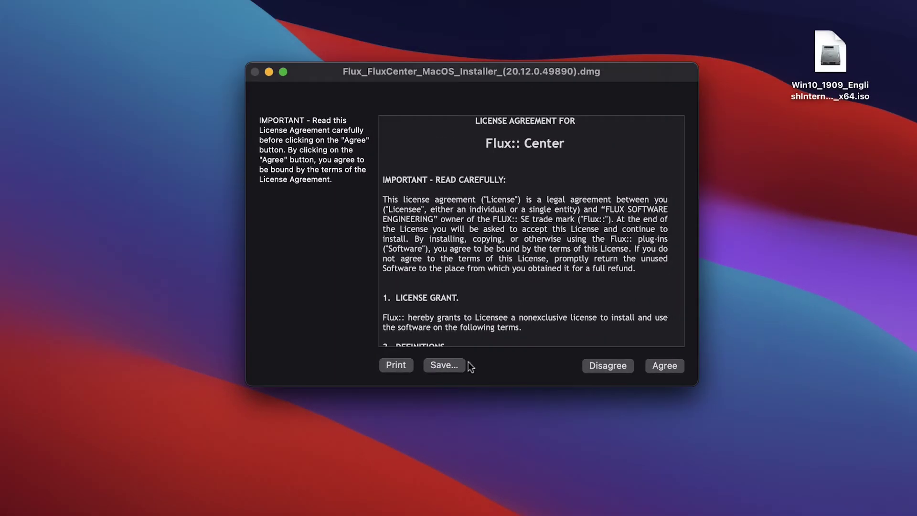
click(658, 366)
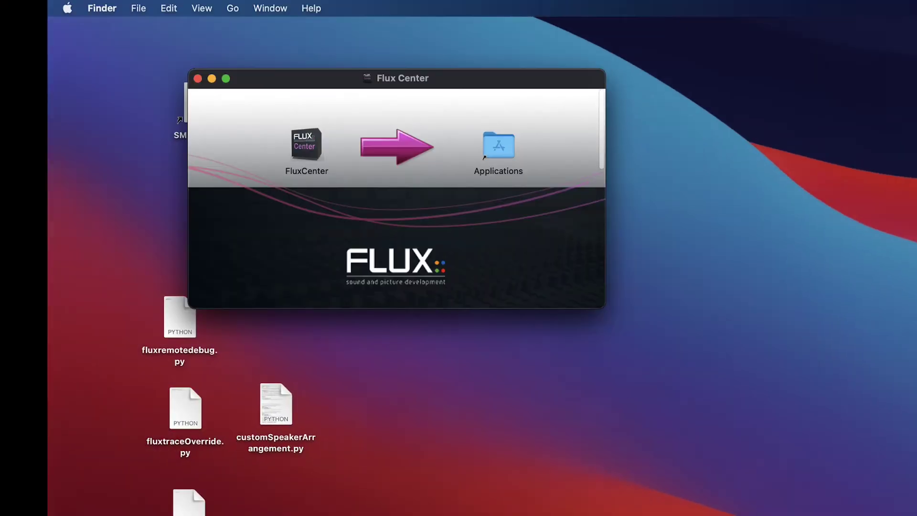
Copy FluxCenter to Applications, then sign in to the Flux shop account.
drag(307, 147, 494, 149)
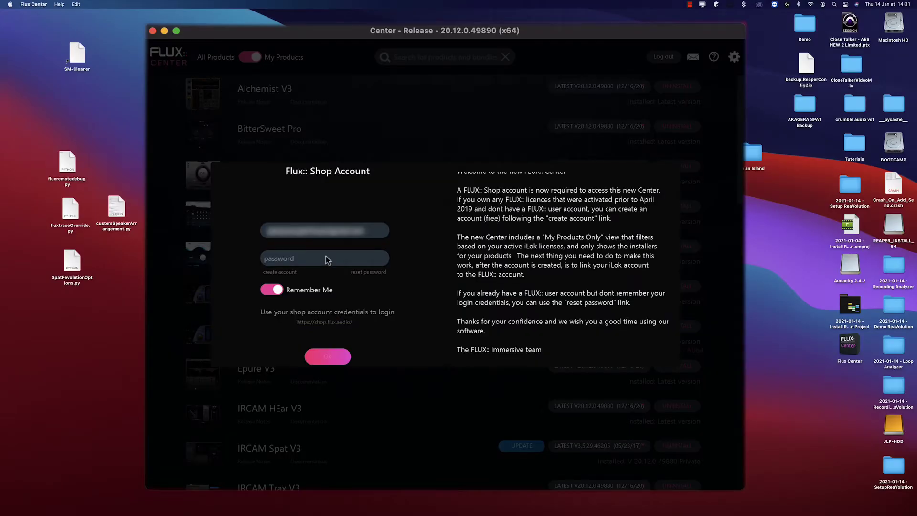
click(316, 260)
text(password)
click(328, 357)
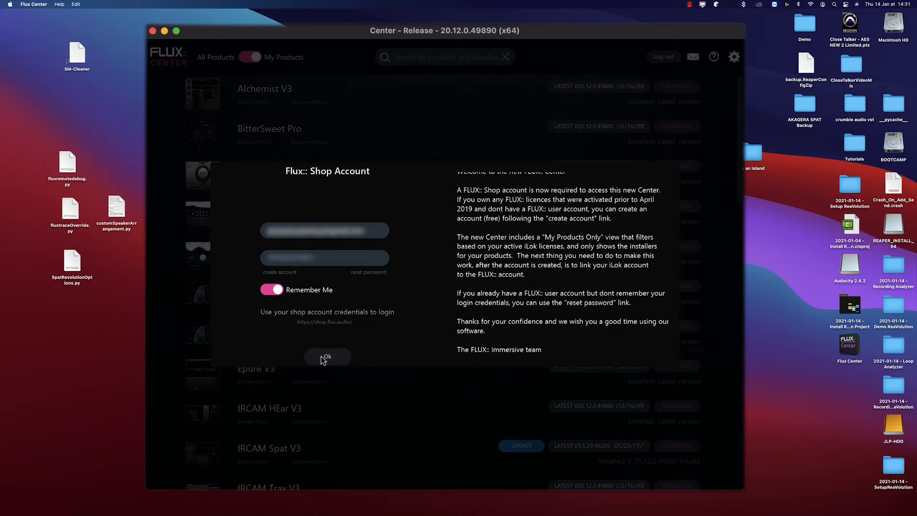
scroll(449, 223, up, 5)
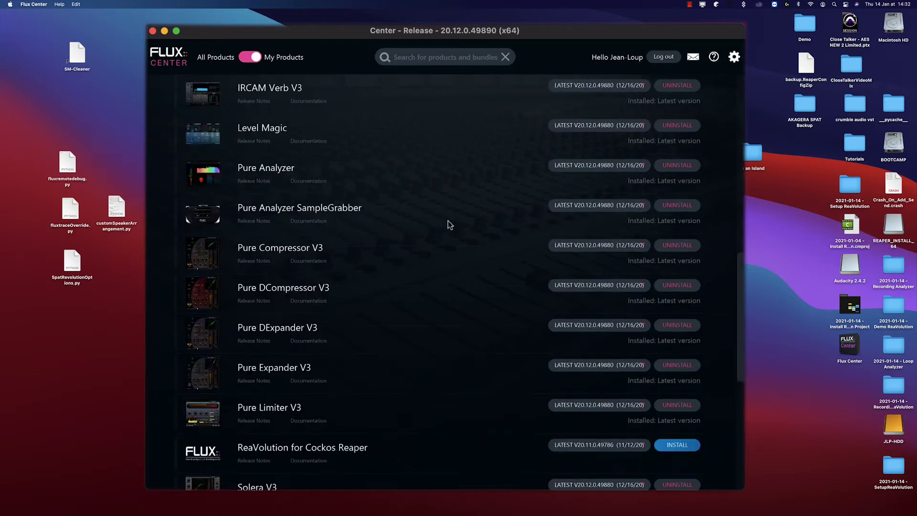
scroll(448, 223, up, 5)
scroll(449, 223, down, 10)
scroll(449, 224, down, 8)
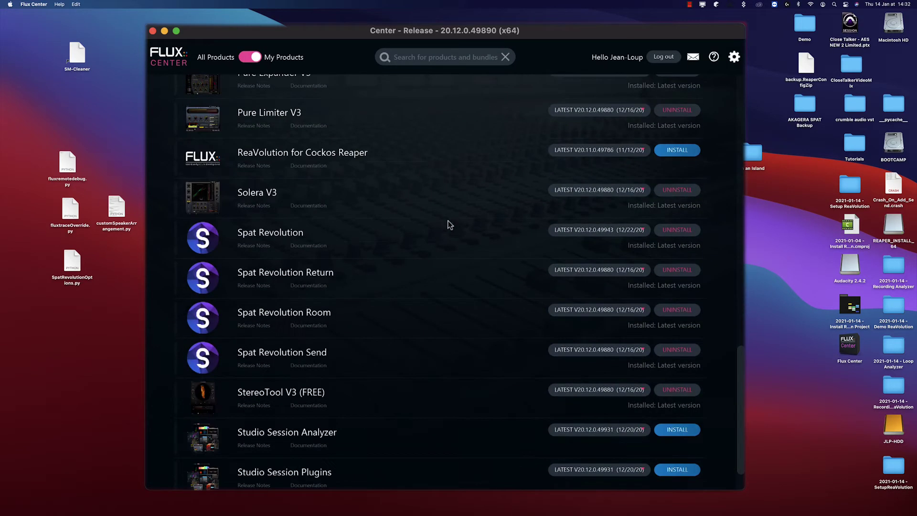
scroll(423, 209, up, 3)
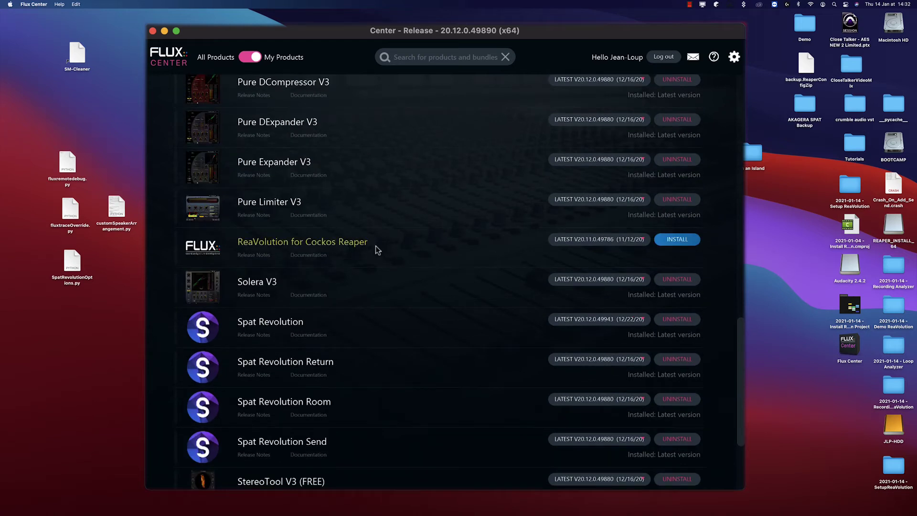
Install ReaVolution for Cockos Reaper from the My Products list.
click(658, 246)
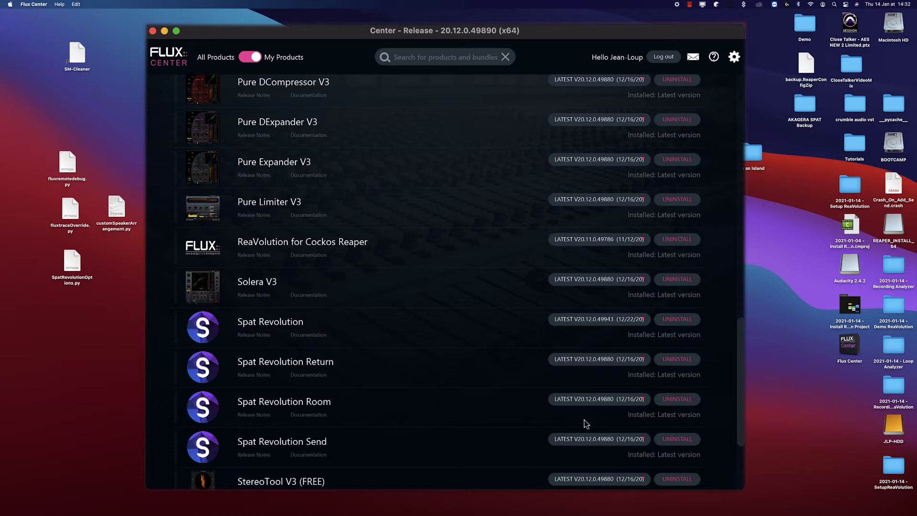
Open Applications in Finder, select ReaVolution, and open Downloads in a new tab.
click(472, 508)
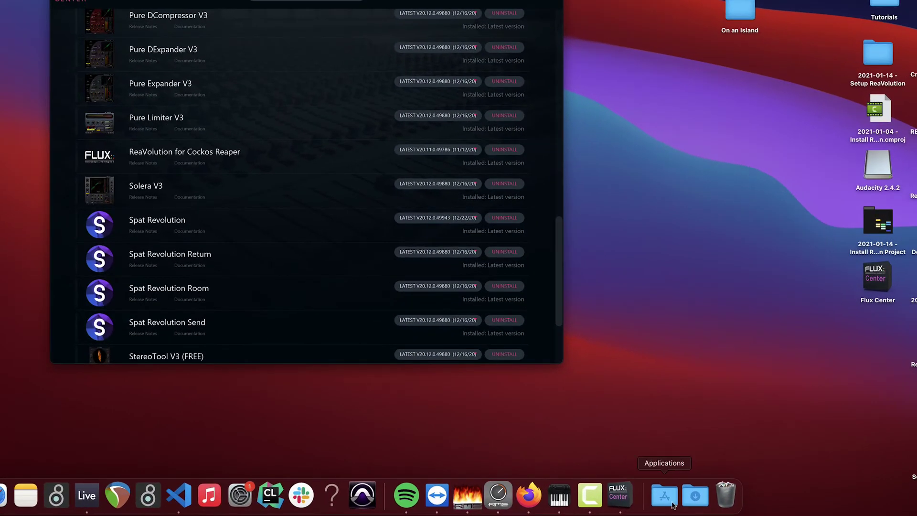
right_click(697, 499)
click(692, 460)
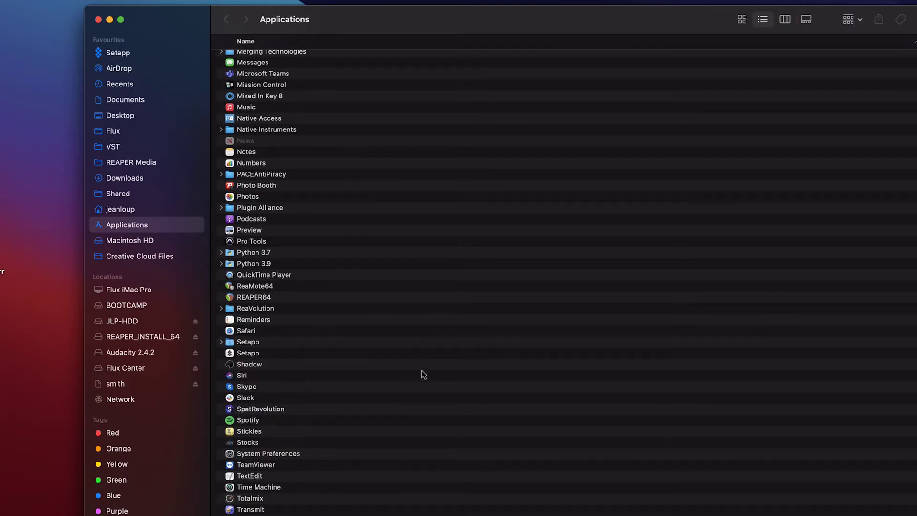
scroll(419, 352, down, 1)
click(268, 309)
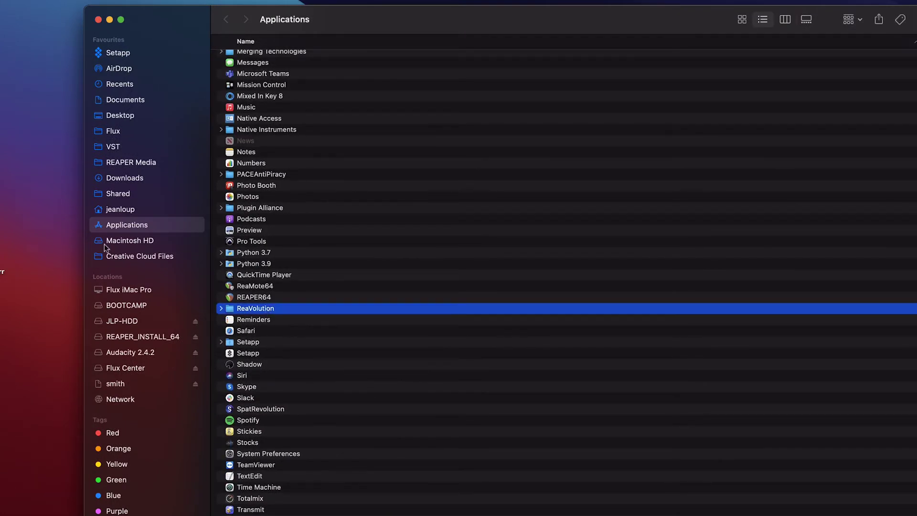
right_click(124, 181)
click(159, 187)
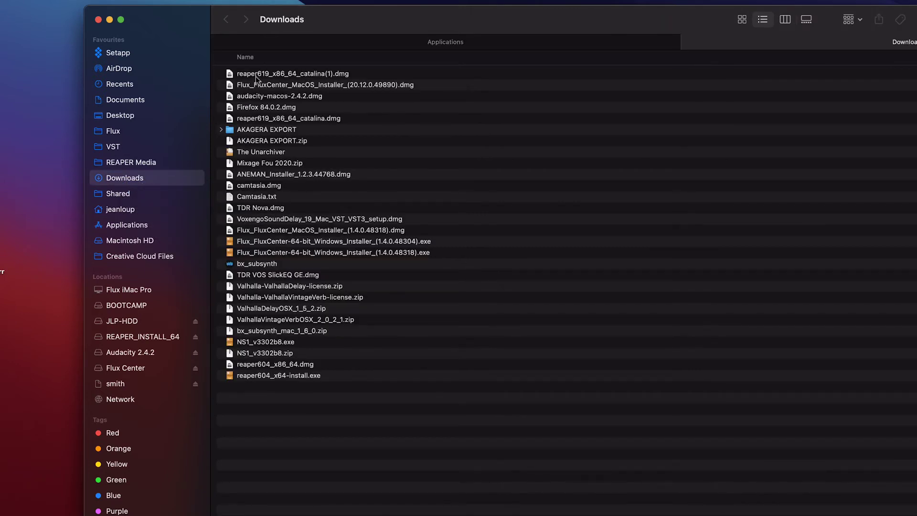
Mount reaper619_x86_64_catalina(1).dmg and copy REAPER64 into the ReaVolution folder.
double_click(258, 74)
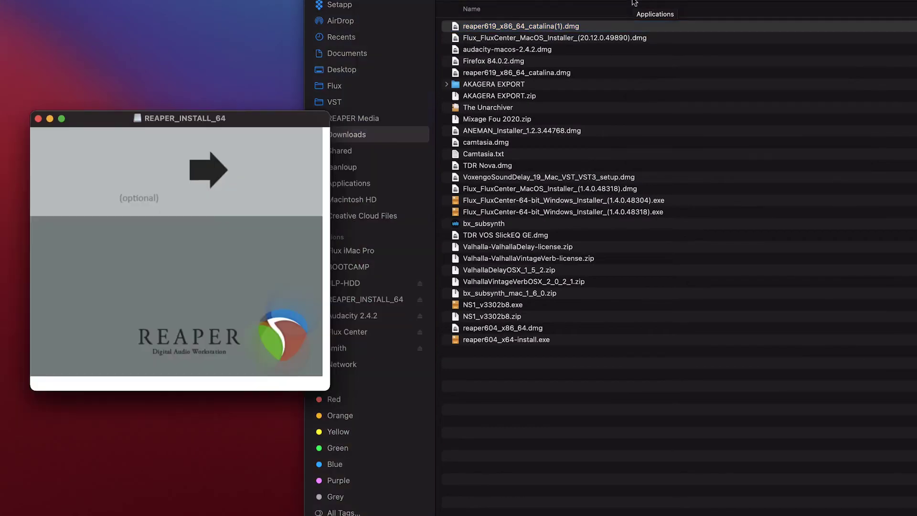
click(75, 161)
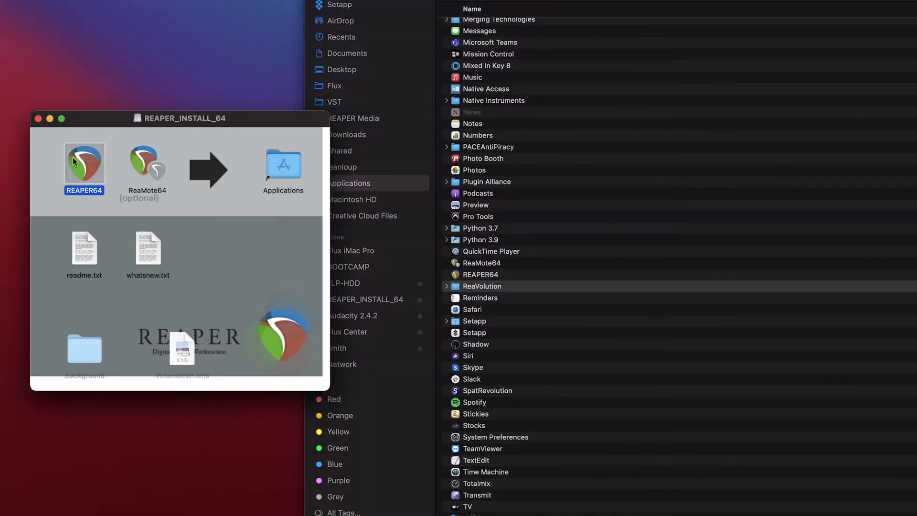
mouse_move(75, 161)
mouse_down()
mouse_move(392, 236)
mouse_move(478, 292)
mouse_up()
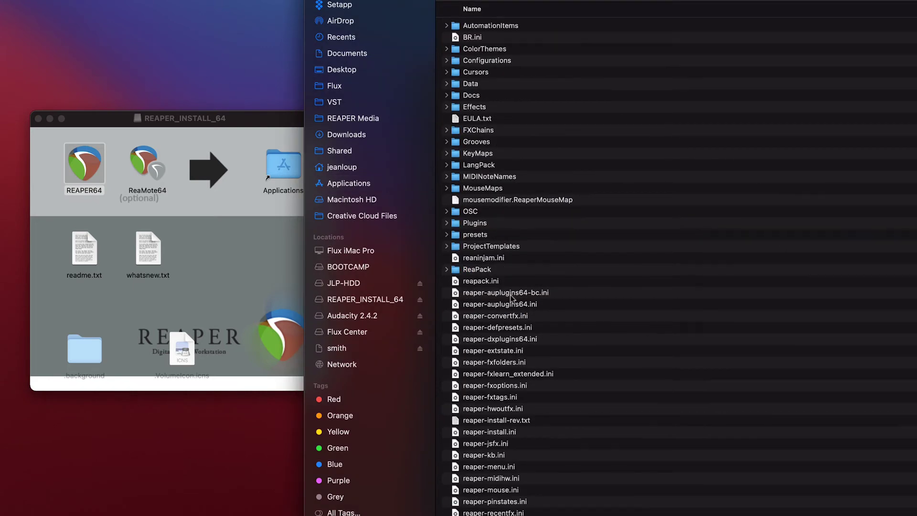
scroll(475, 290, down, 8)
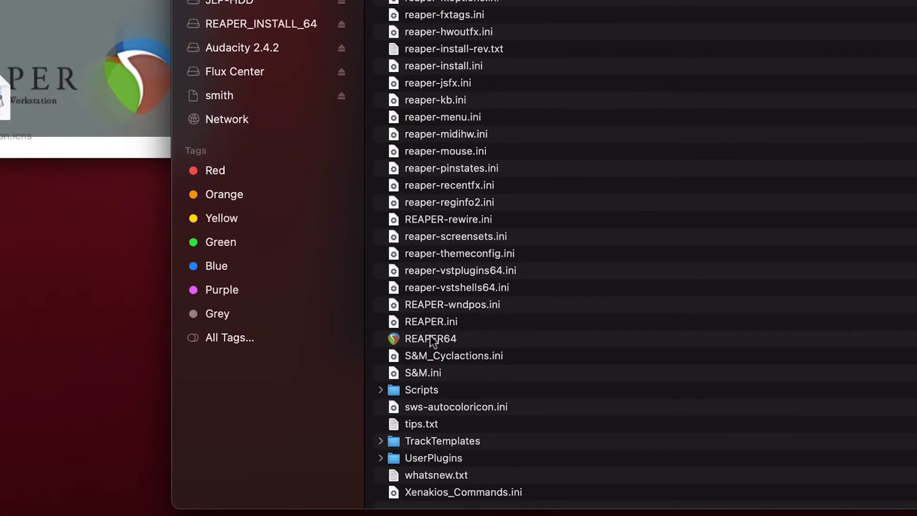
Launch REAPER64 from the ReaVolution folder, approving the Gatekeeper warning.
double_click(431, 339)
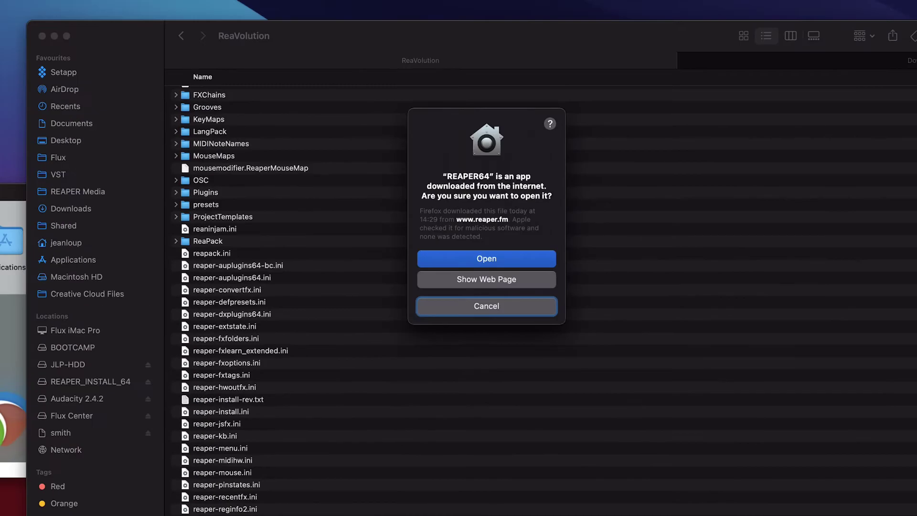
click(468, 259)
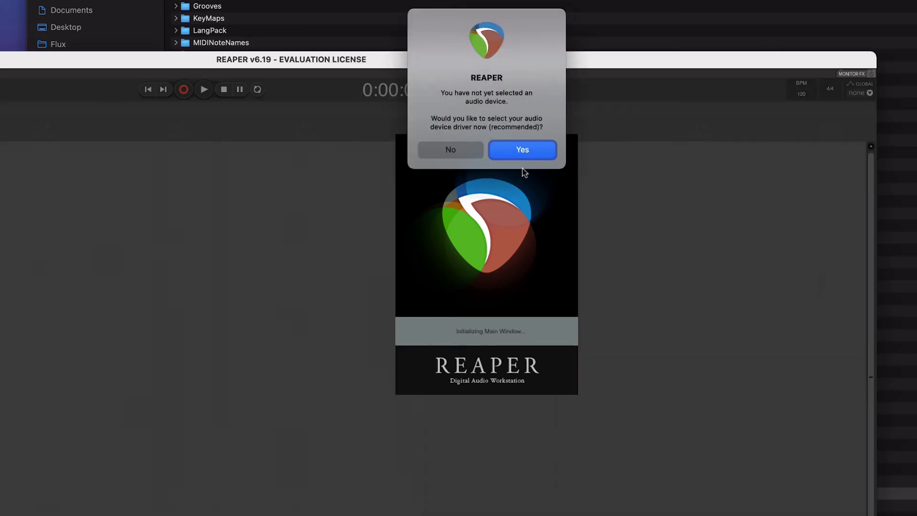
Set REAPER's audio device to MADIface XT (23852598) and confirm with OK.
click(522, 149)
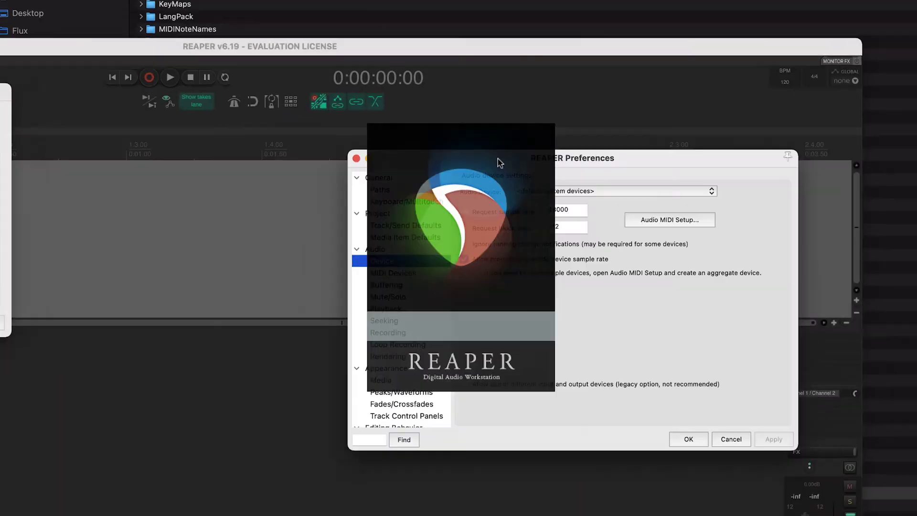
click(416, 148)
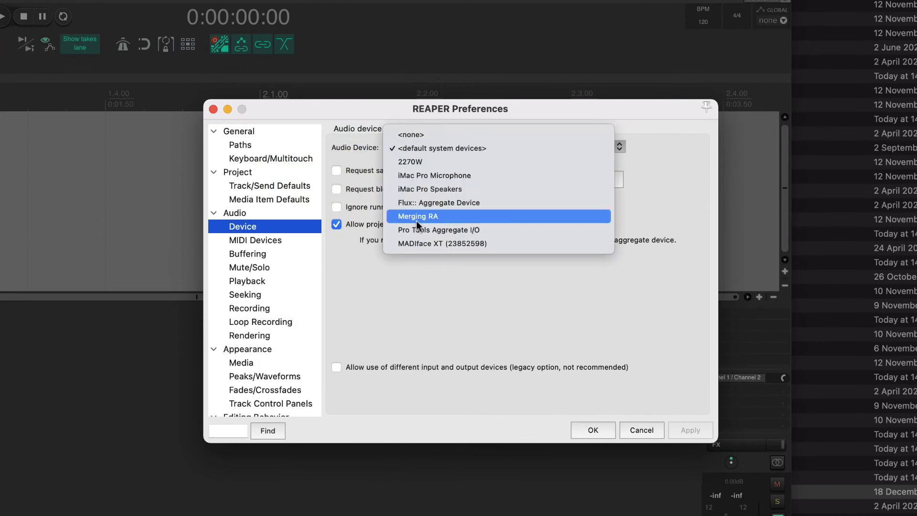
click(423, 243)
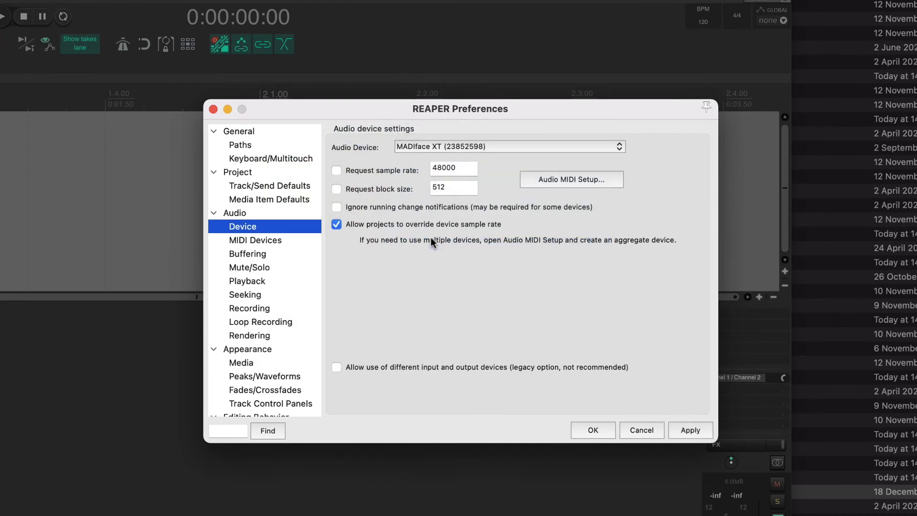
click(593, 430)
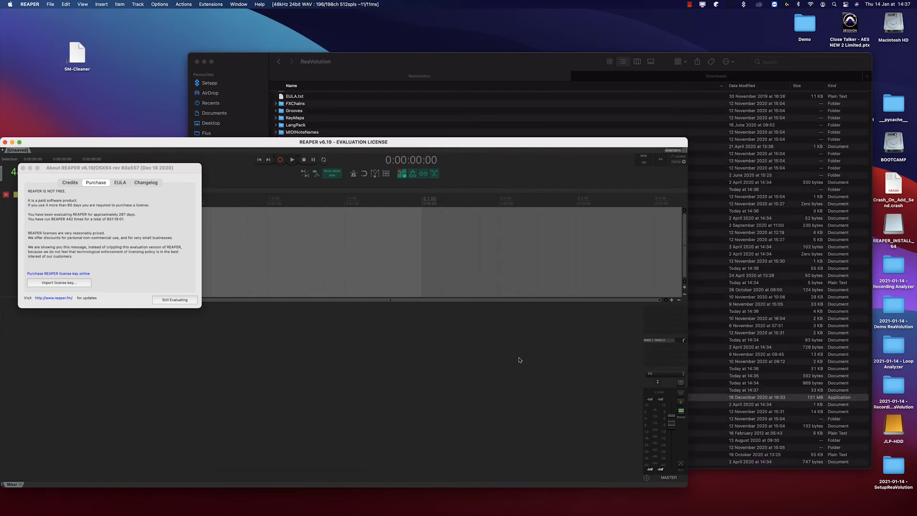